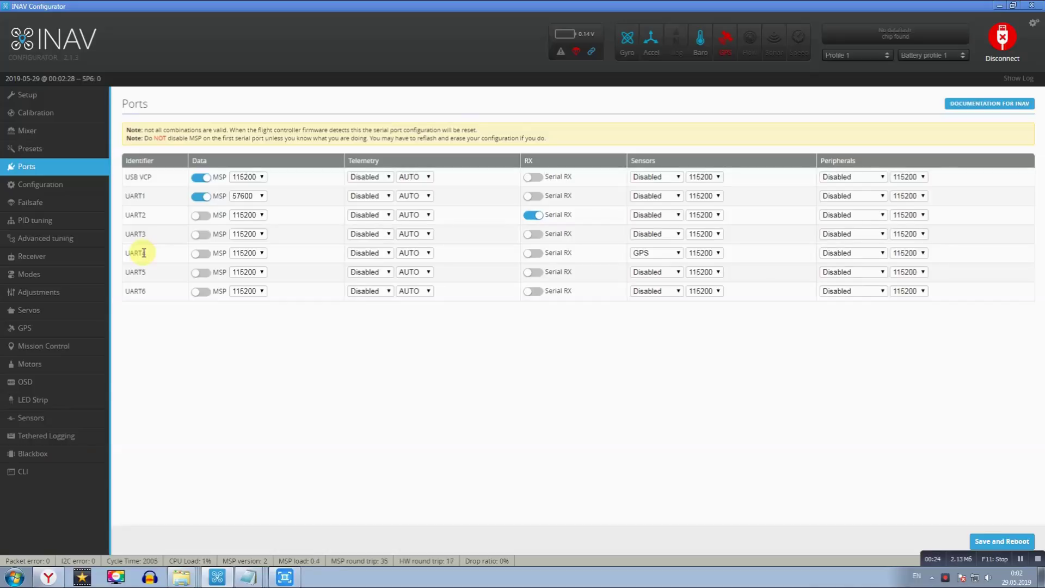
Inspect the sensor options for UART4 in the ports table, leaving GPS selected
click(679, 253)
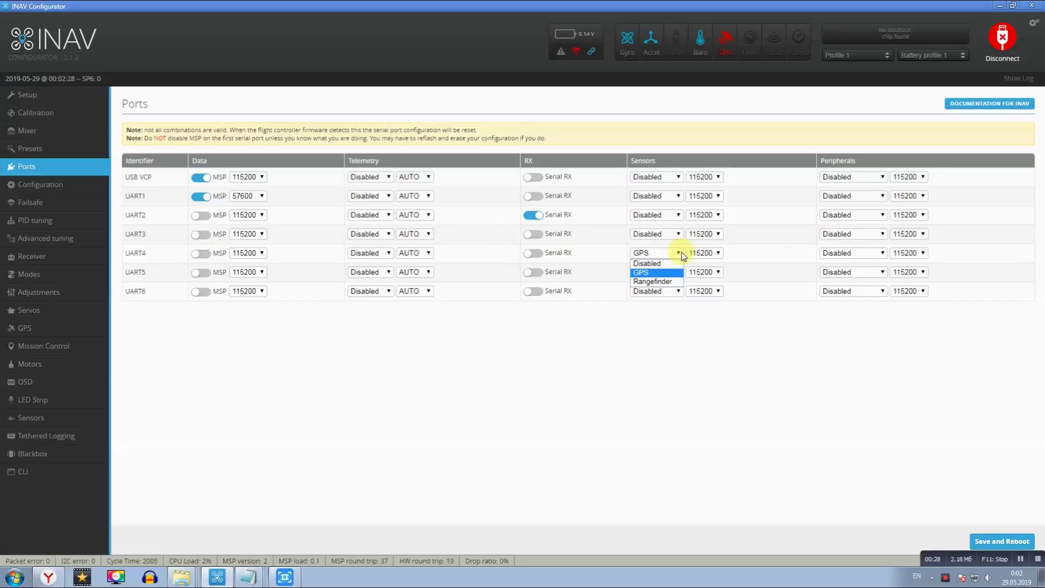
click(683, 256)
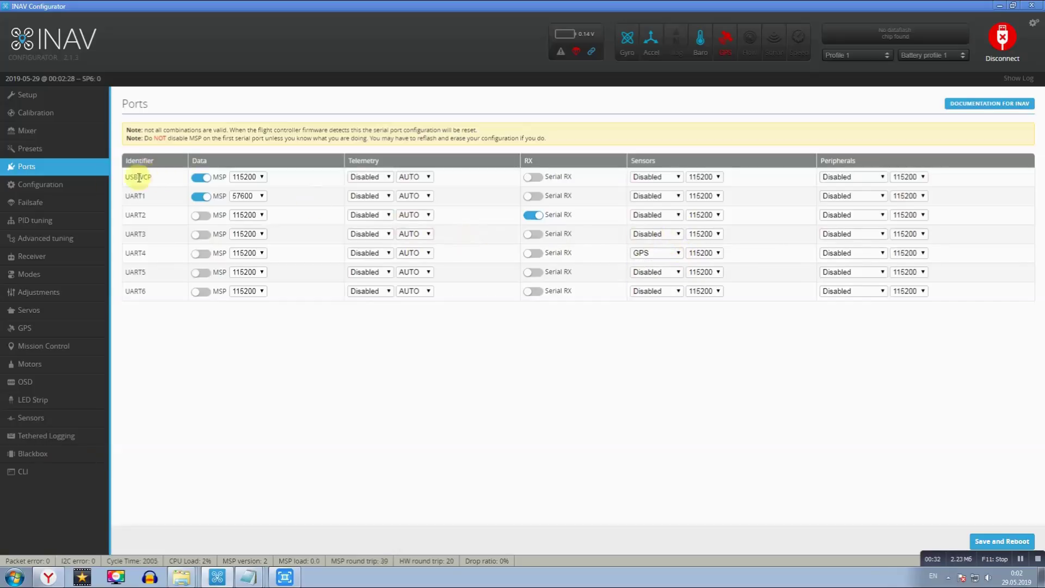
Open the configuration settings and inspect the available accelerometer and barometer models, keeping the current selections
click(63, 185)
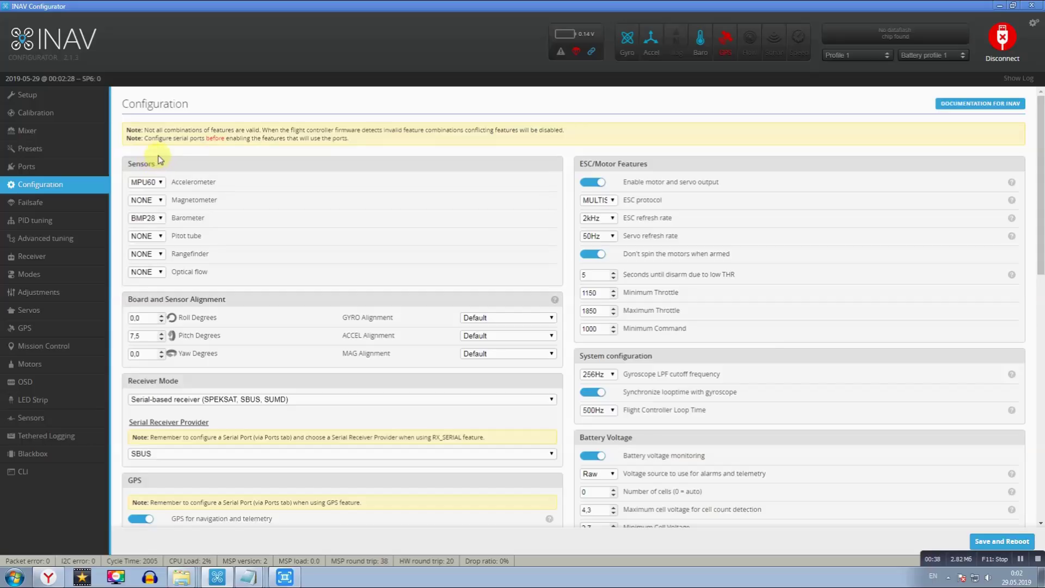
click(158, 182)
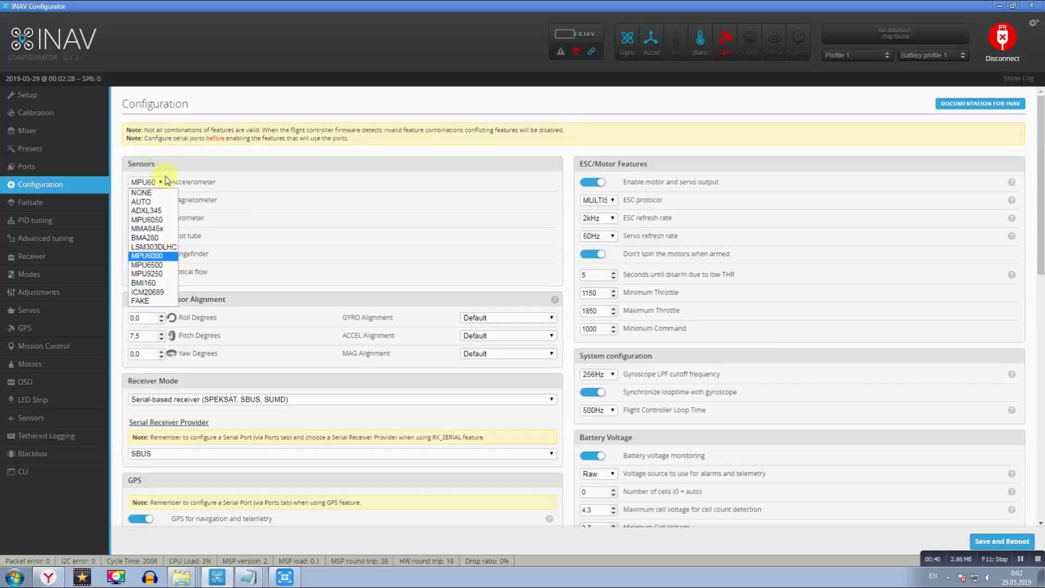
click(177, 169)
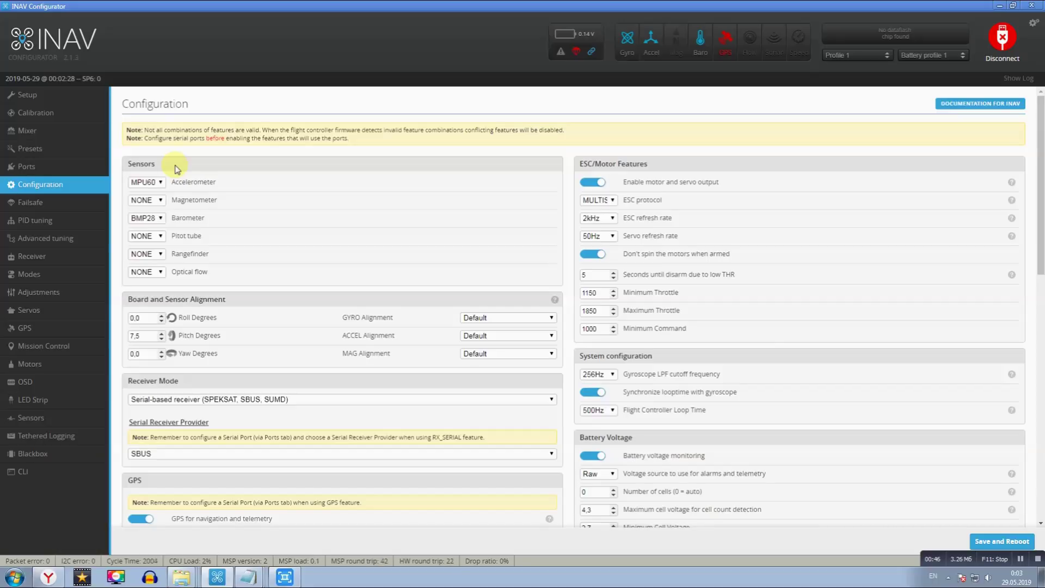
click(162, 220)
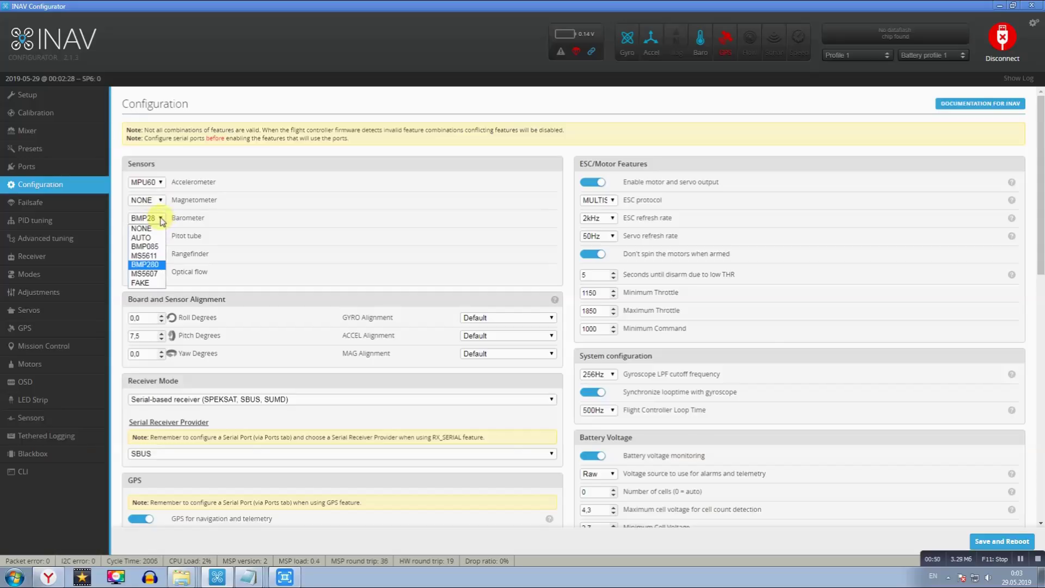
click(161, 220)
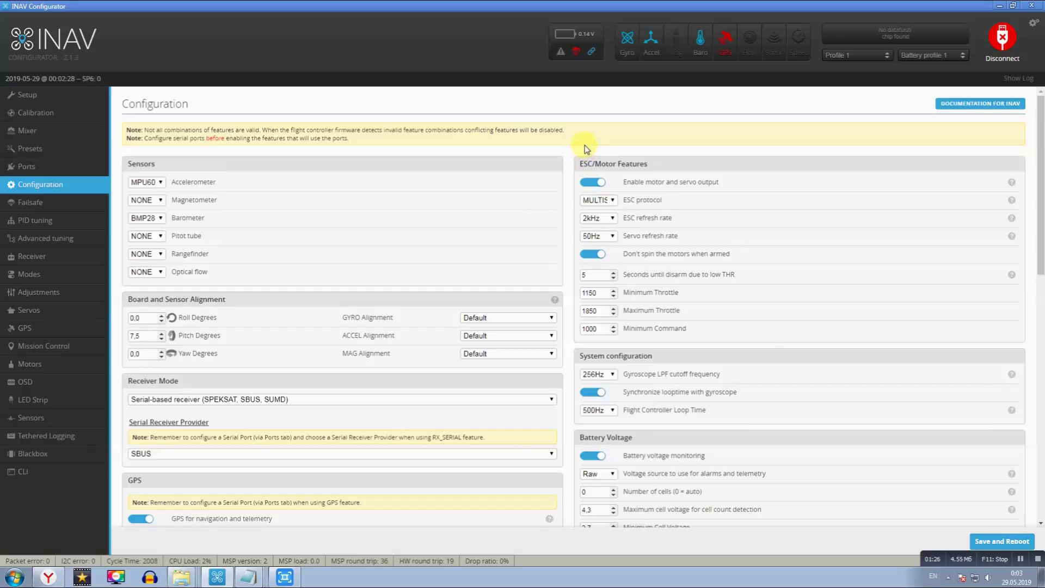
Switch motor and servo output and "Don't spin the motors when armed" off and back on
click(599, 183)
click(601, 184)
click(599, 254)
click(602, 256)
Switch GPS for navigation and telemetry off and back on, and inspect the Ground Assistance Type options
scroll(283, 390, down, 1)
scroll(272, 381, down, 1)
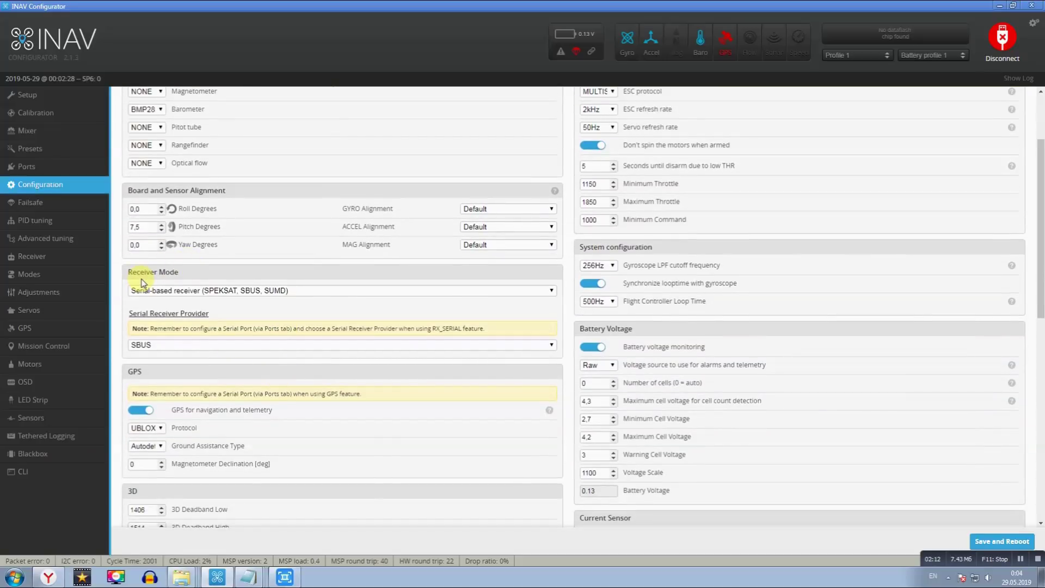
scroll(152, 341, down, 1)
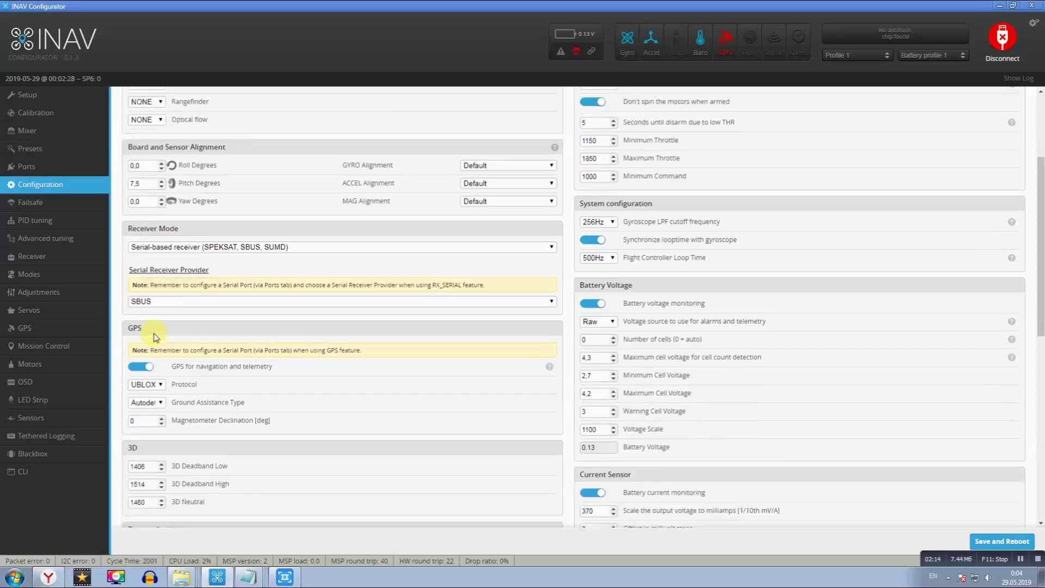
scroll(155, 337, down, 2)
click(142, 302)
click(146, 303)
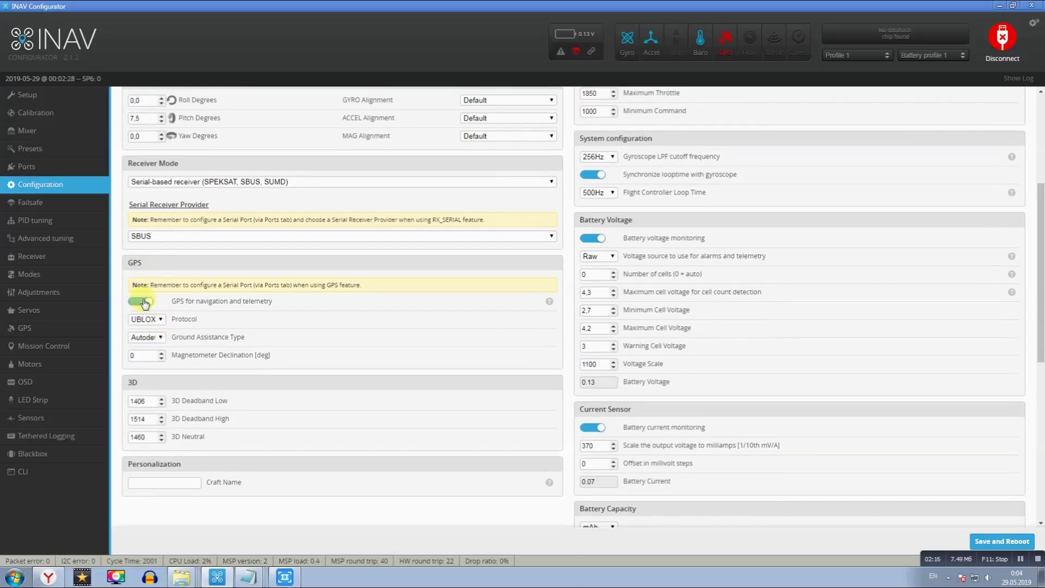
click(147, 342)
click(163, 343)
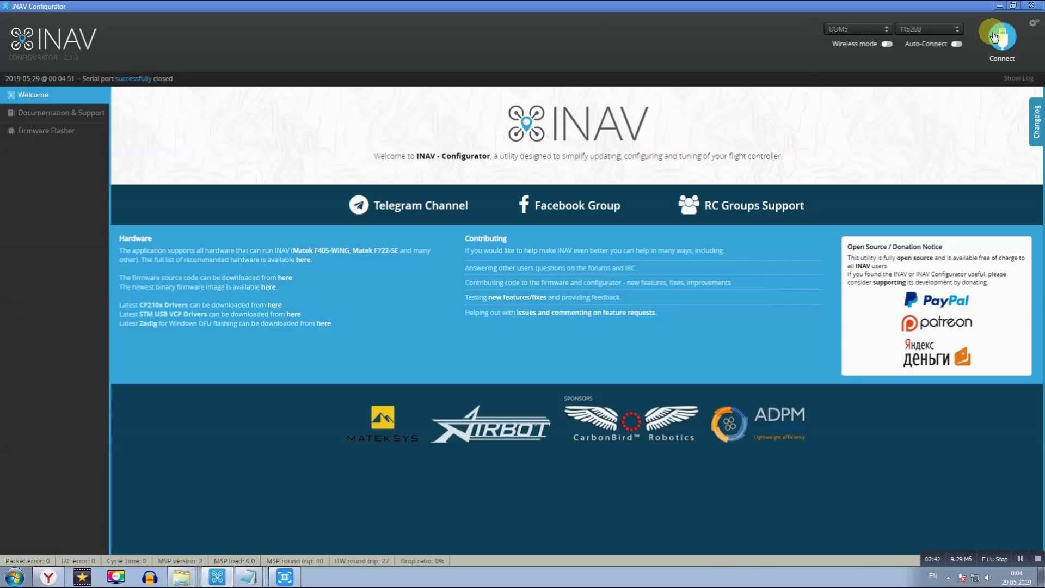
Reconnect to the flight controller and set the Warning Cell Voltage to 3 in the configuration
click(999, 38)
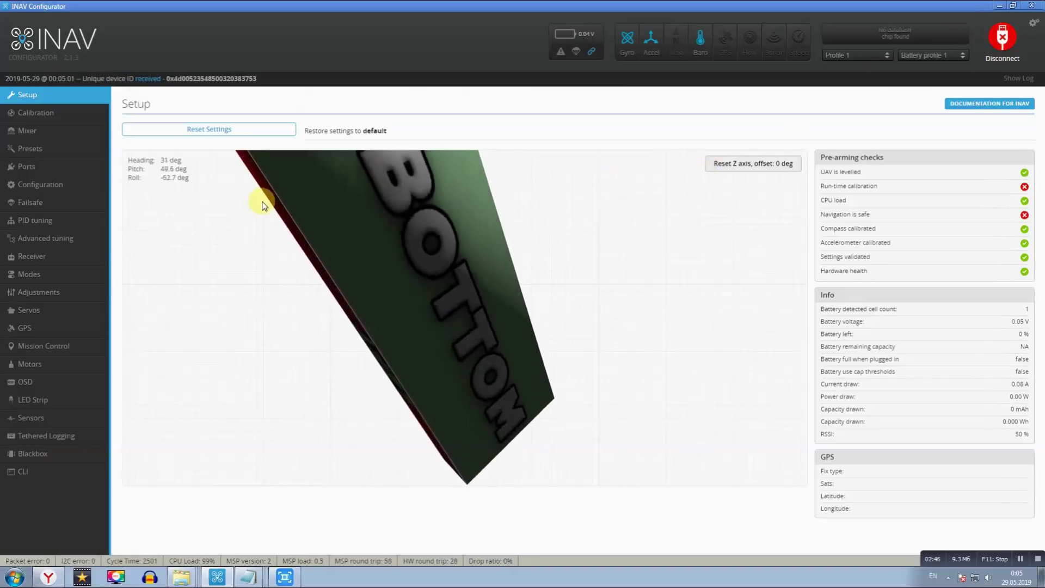
click(41, 184)
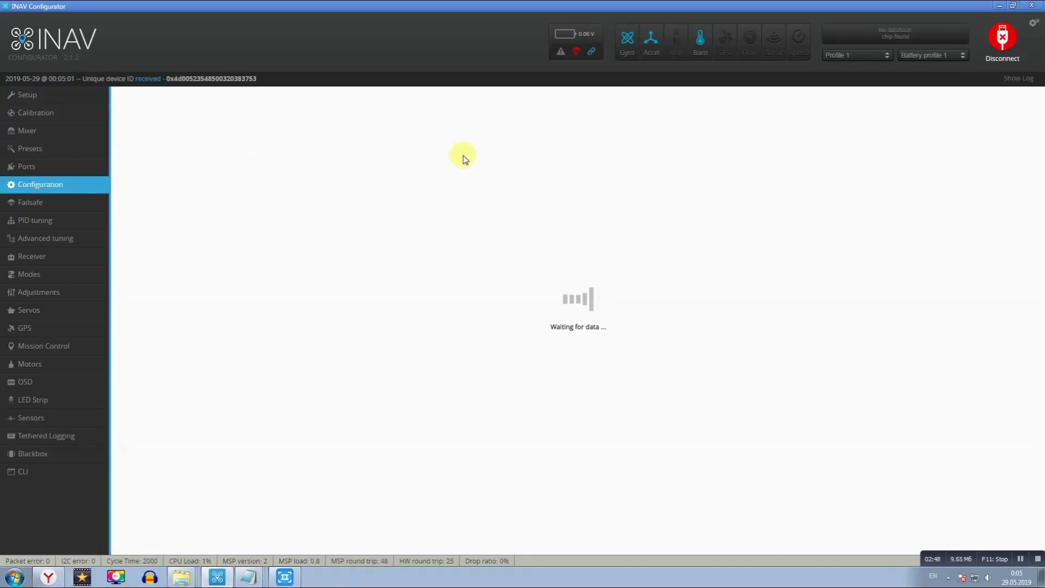
scroll(677, 319, down, 6)
scroll(679, 321, up, 2)
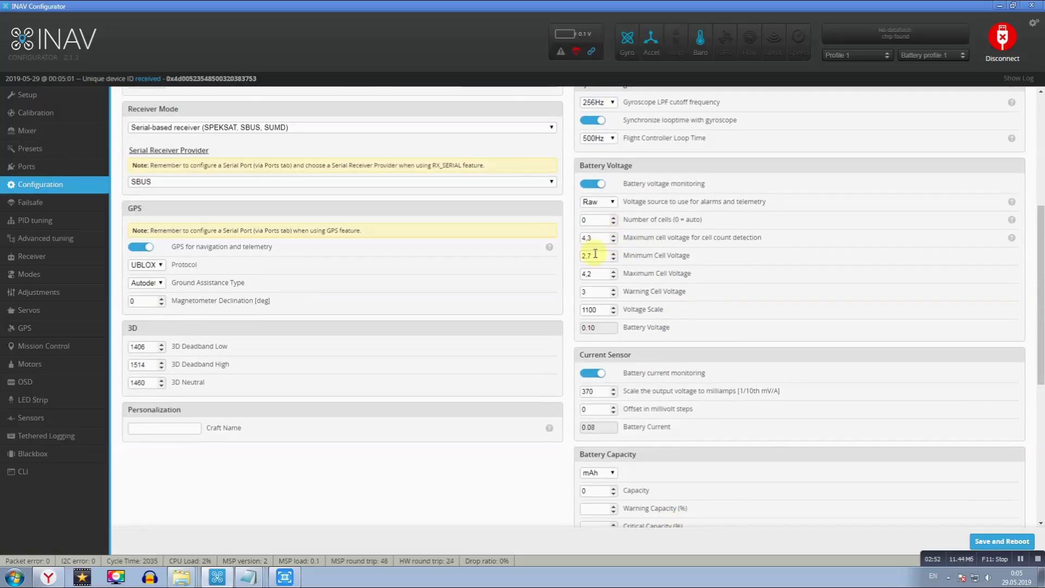
click(591, 294)
key(BackSpace)
text(3)
scroll(536, 302, down, 1)
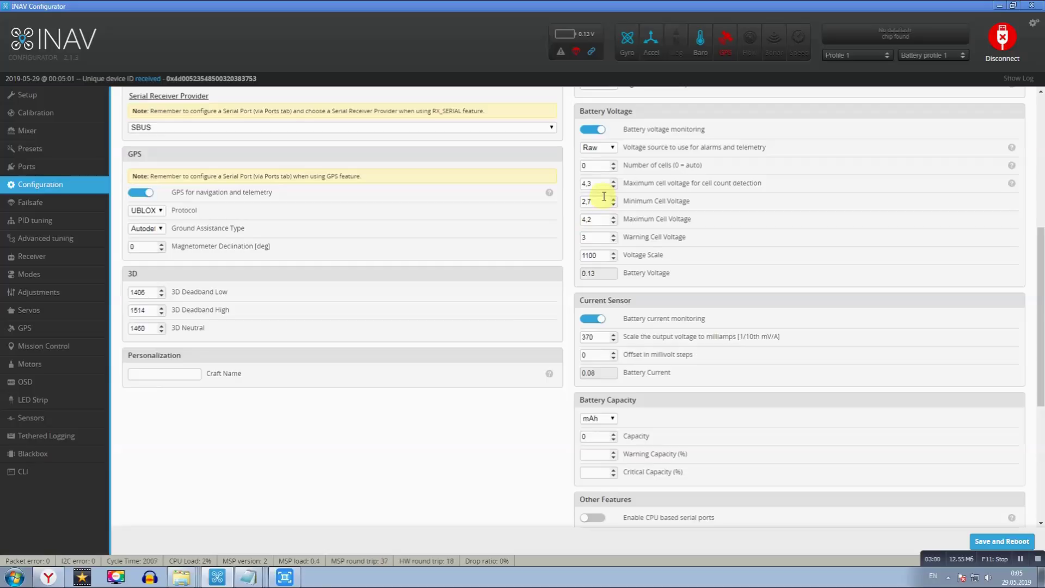
Review the current sensor, battery capacity and other feature settings in the configuration
scroll(550, 292, down, 1)
scroll(550, 292, down, 2)
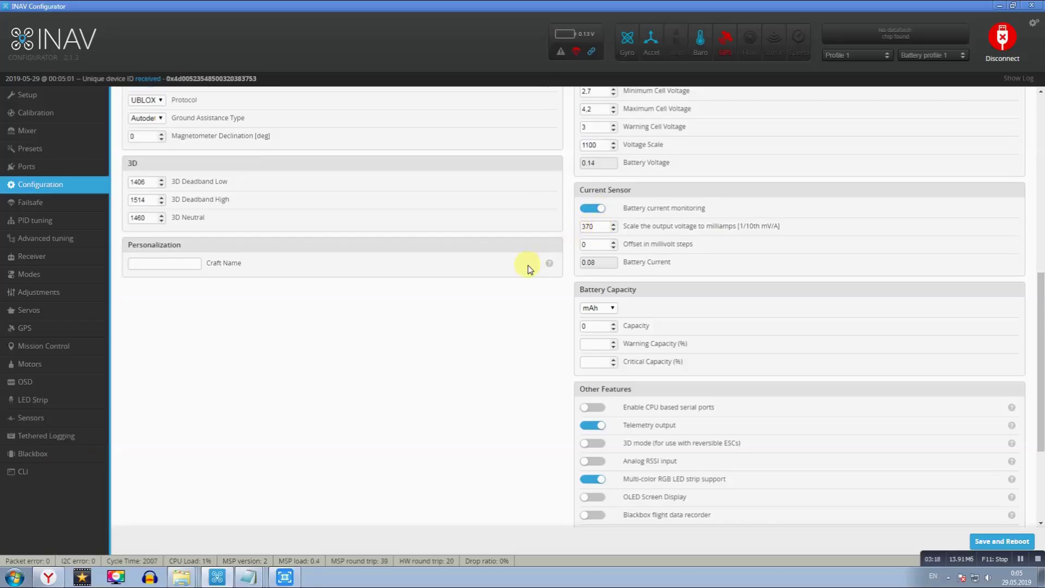
scroll(529, 266, down, 3)
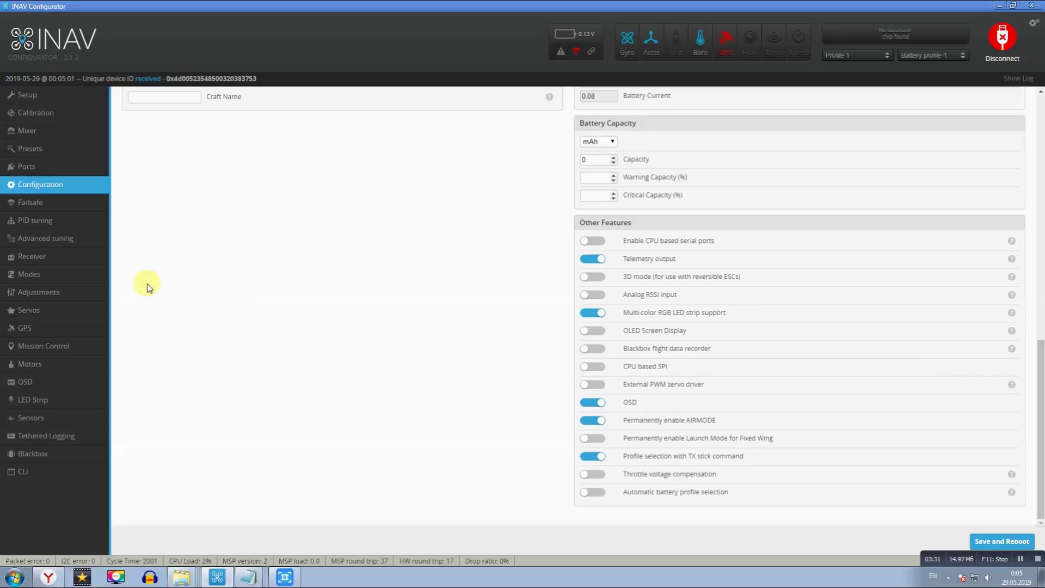
Reconnect to the flight controller and open the failsafe settings
click(39, 202)
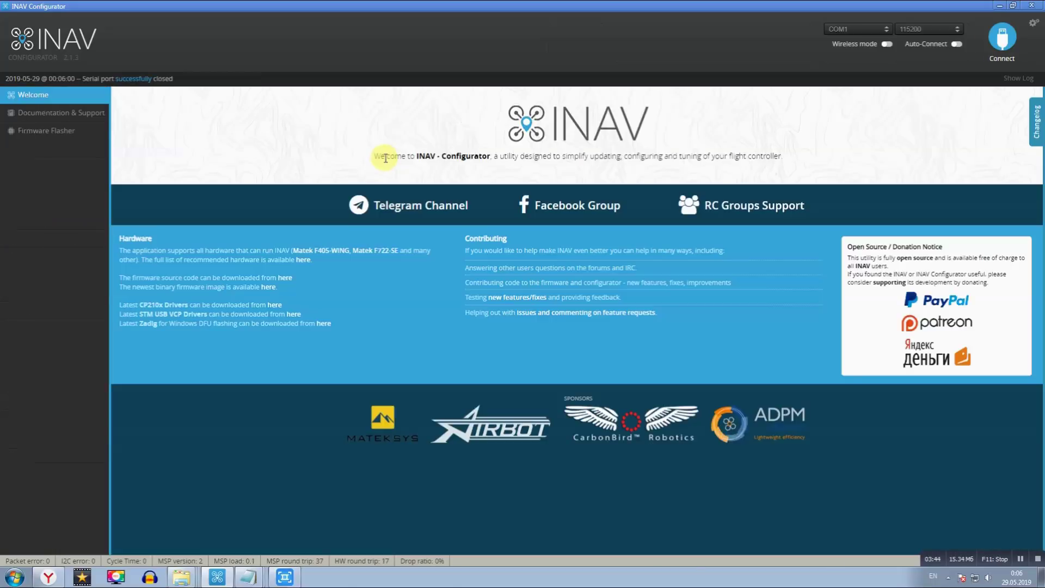
click(1004, 43)
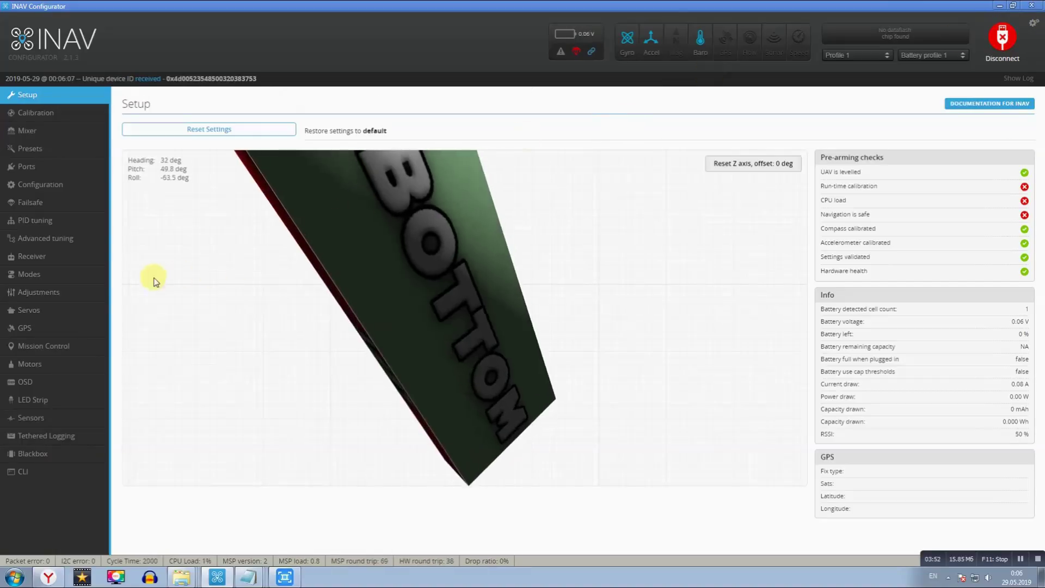
click(34, 204)
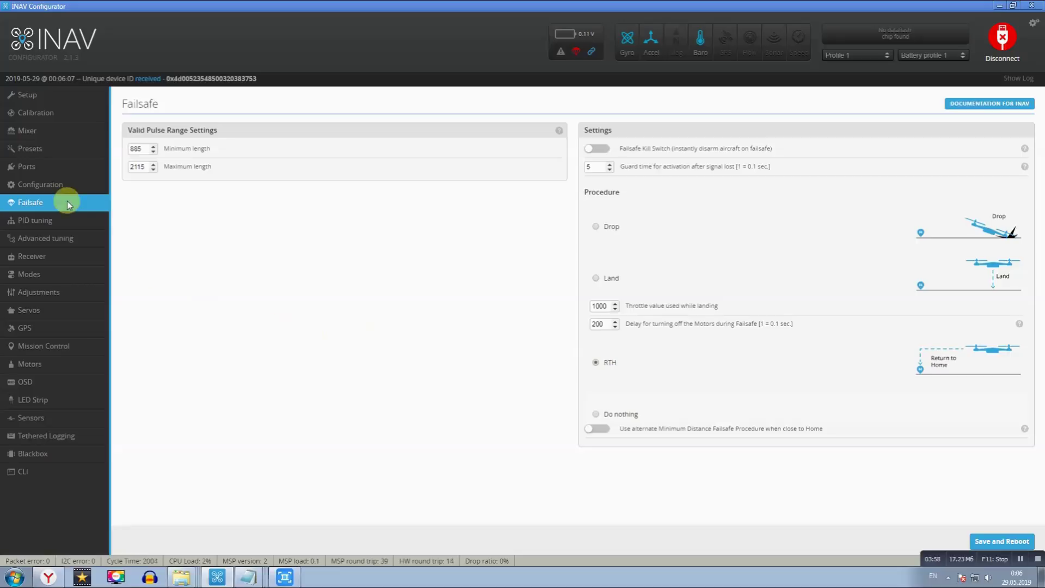
Examine the receiver channel map and the channel ranges assigned to the flight modes
click(27, 257)
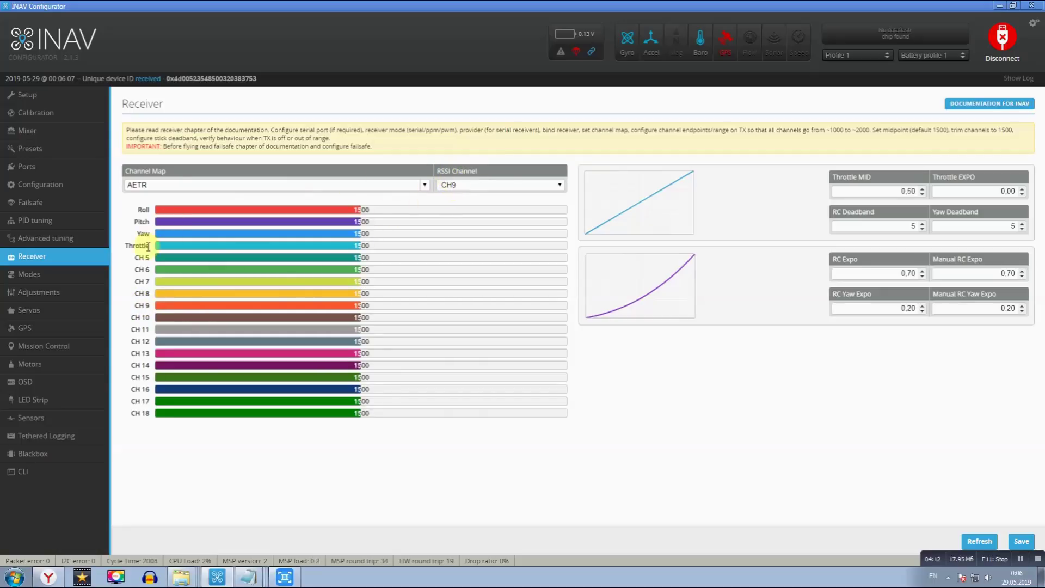
click(44, 275)
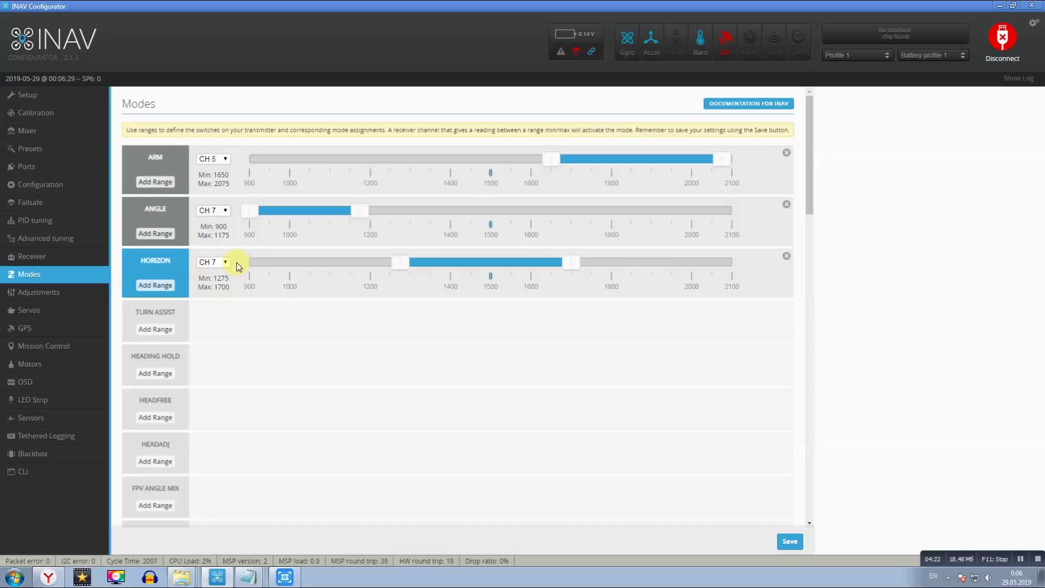
scroll(245, 257, down, 3)
scroll(245, 256, down, 3)
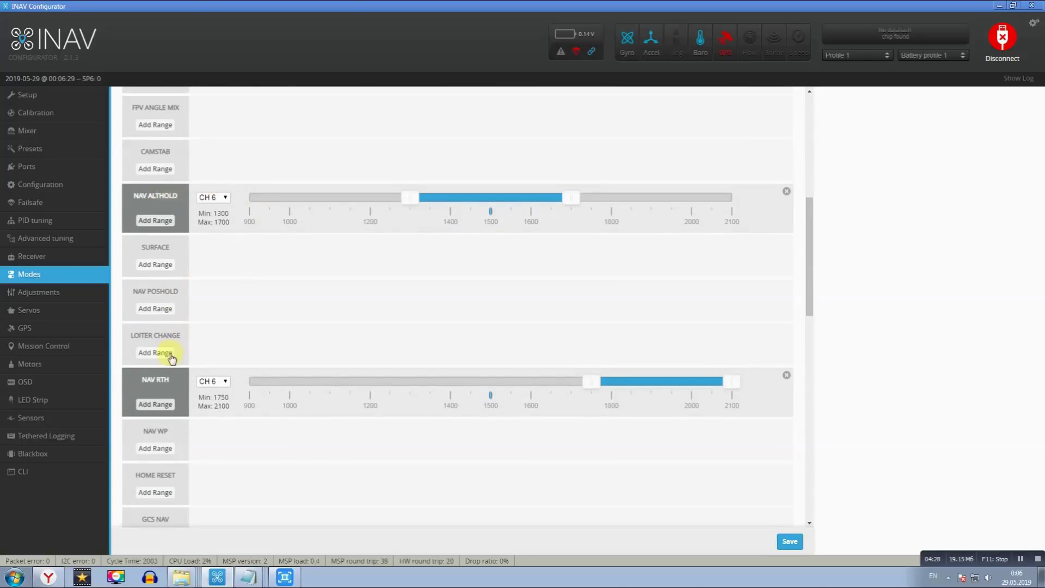
scroll(170, 355, down, 3)
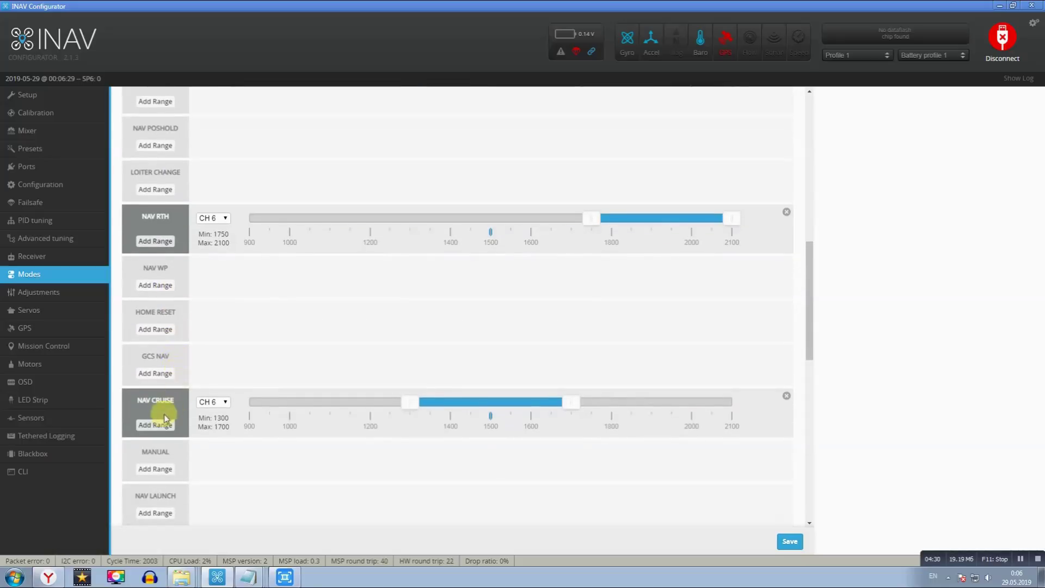
scroll(240, 315, up, 1)
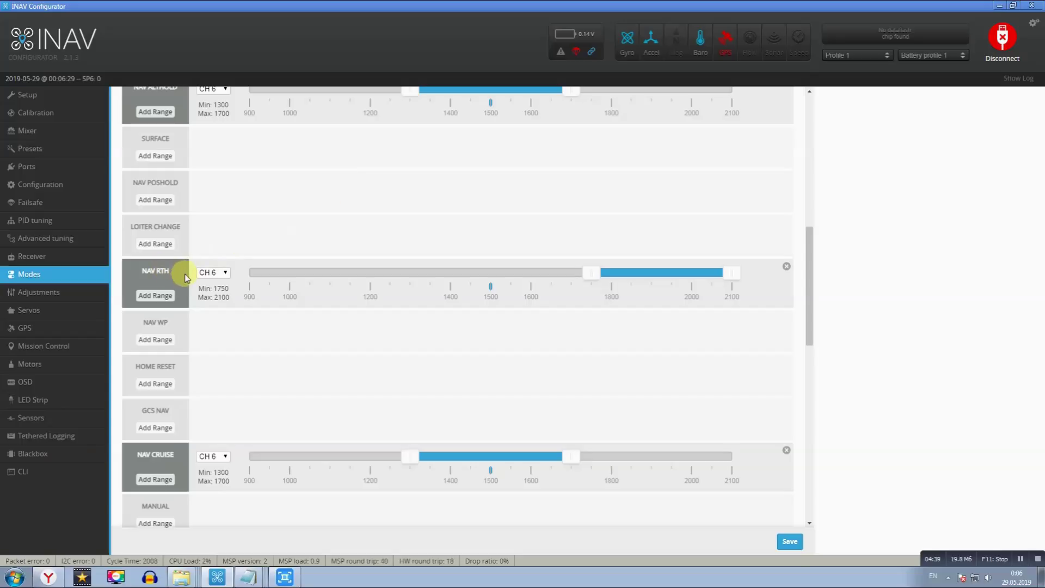
scroll(185, 278, down, 7)
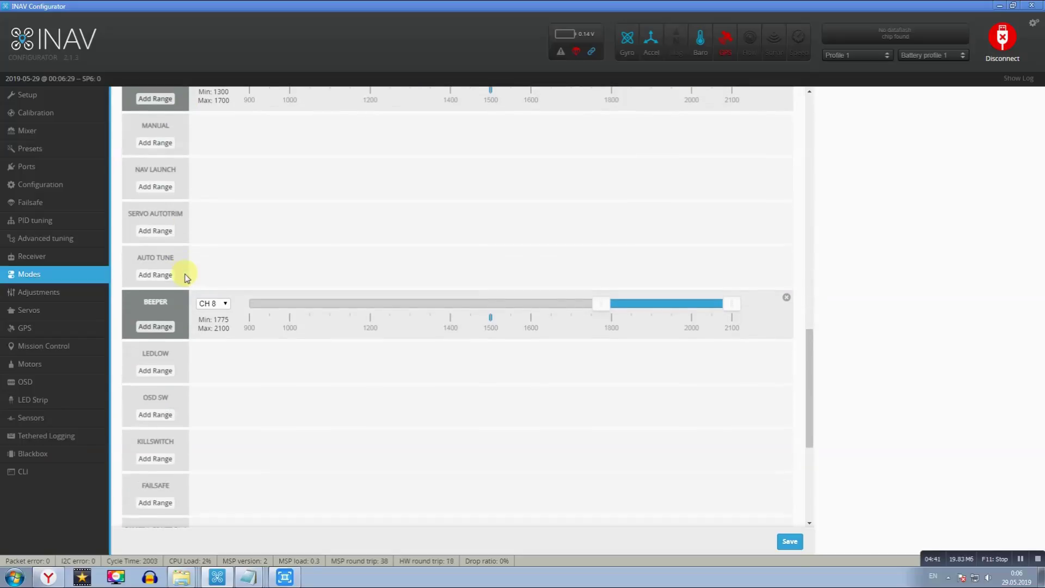
scroll(159, 313, down, 5)
scroll(158, 311, up, 12)
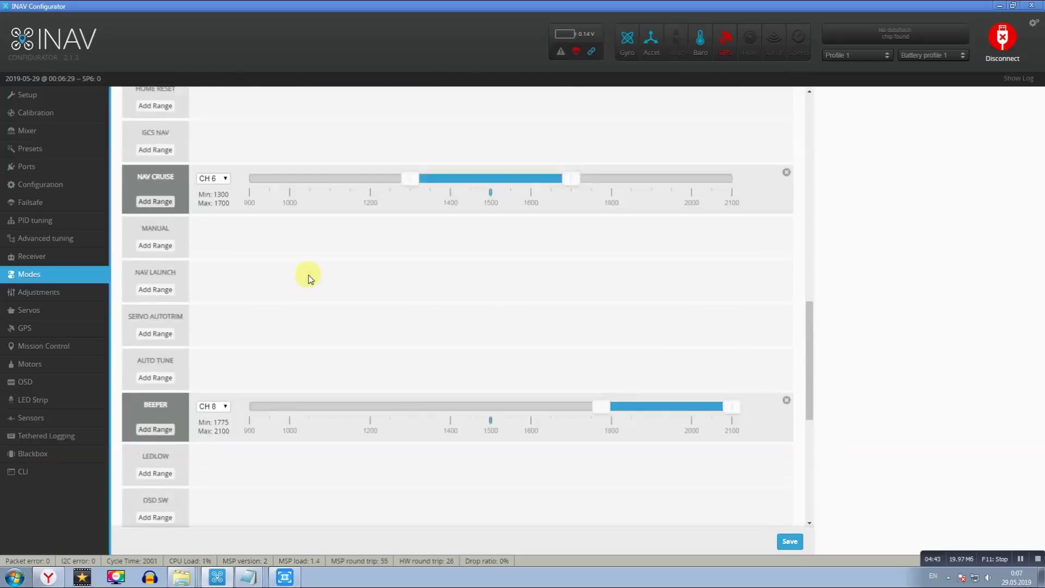
scroll(144, 297, up, 1)
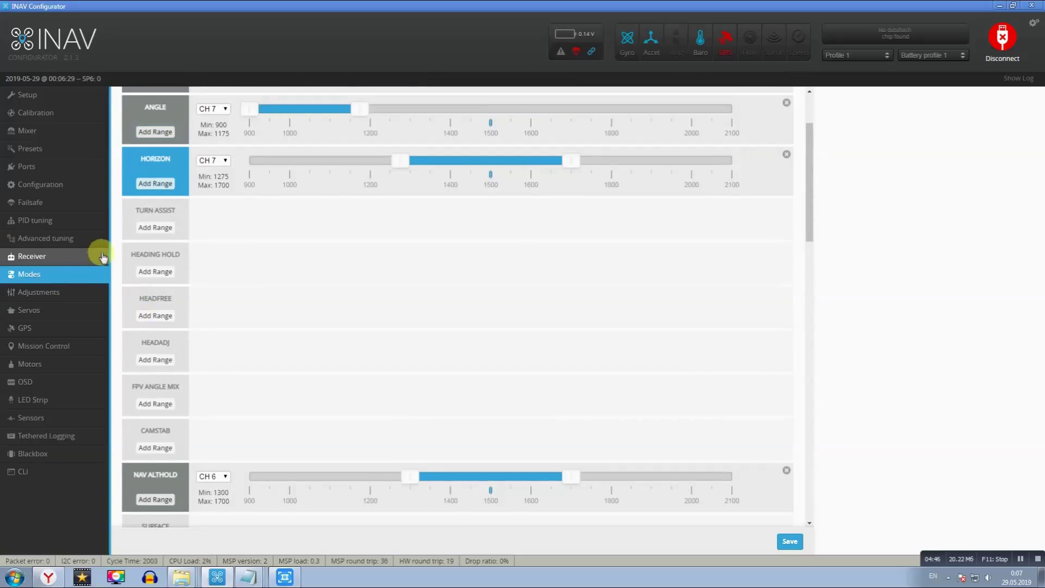
Review the servo limits and directions, and the enabled OSD elements with their preview layout
click(34, 313)
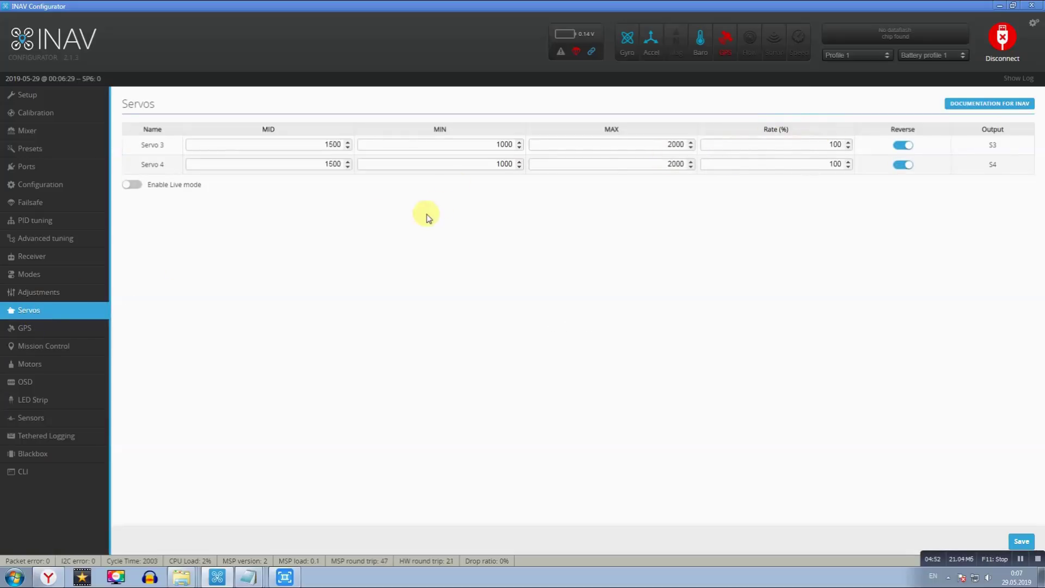
click(41, 381)
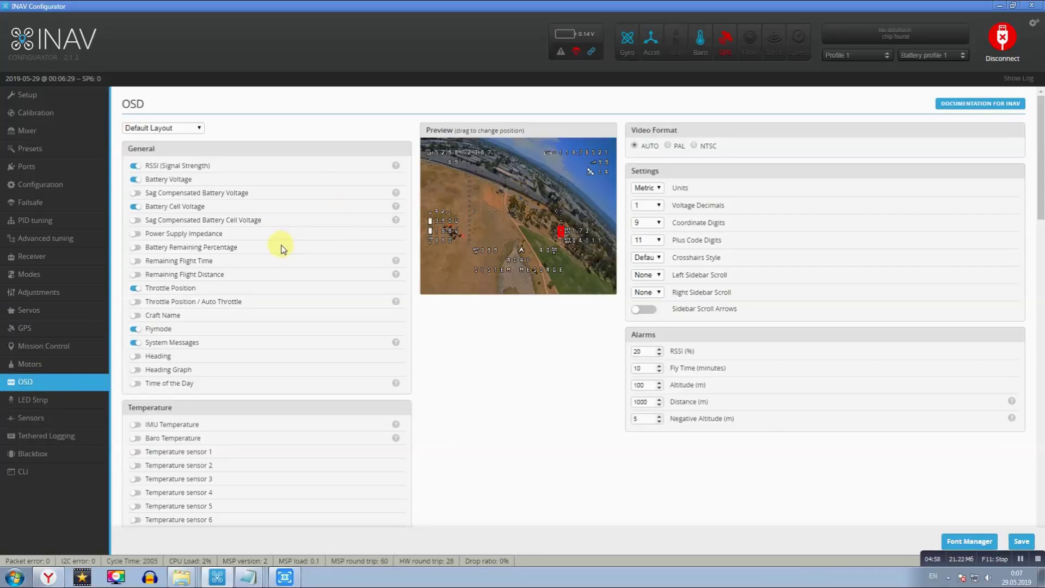
scroll(142, 346, down, 20)
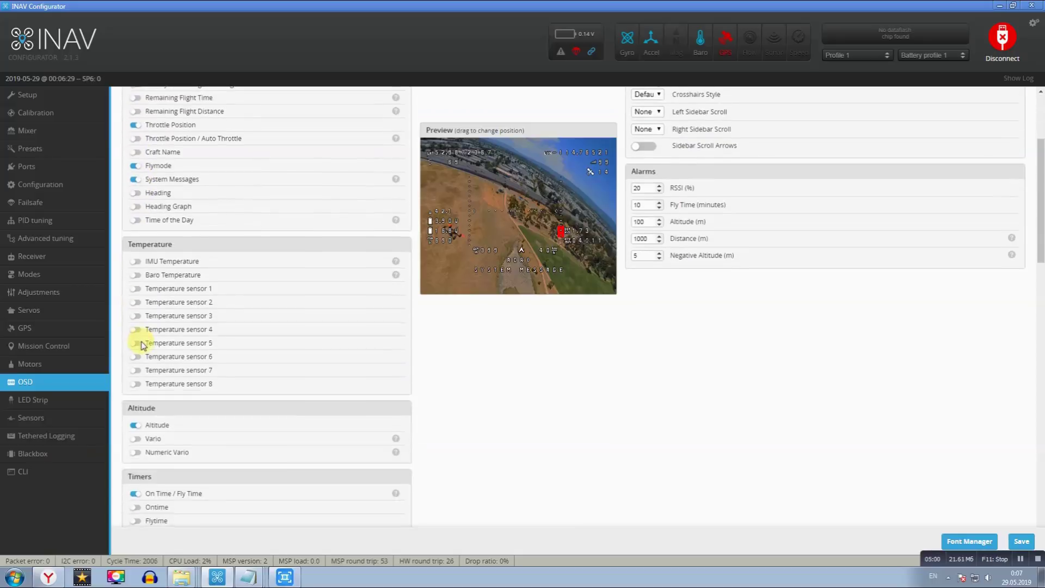
scroll(142, 346, up, 20)
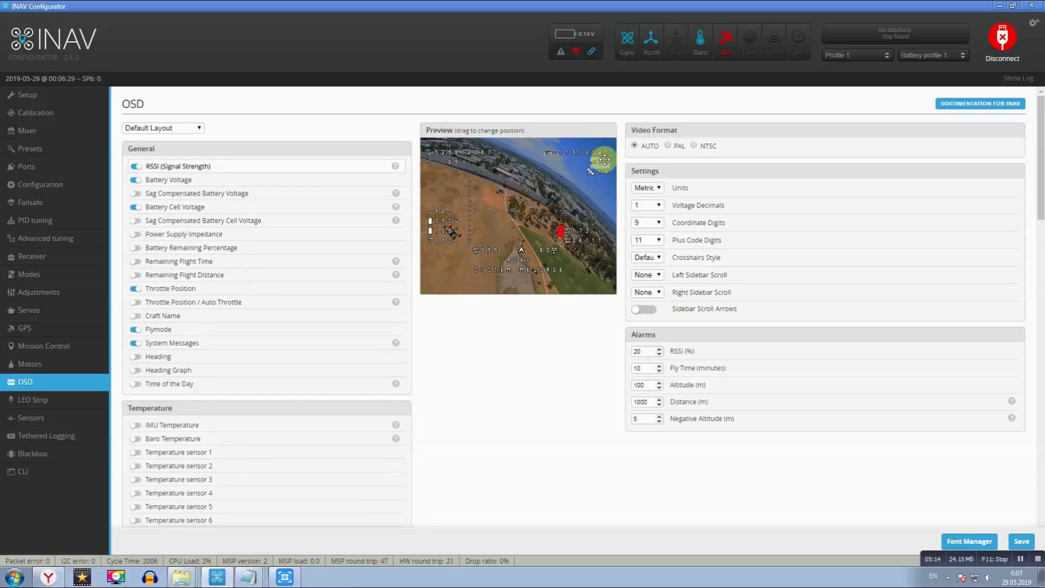
drag(605, 160, 602, 169)
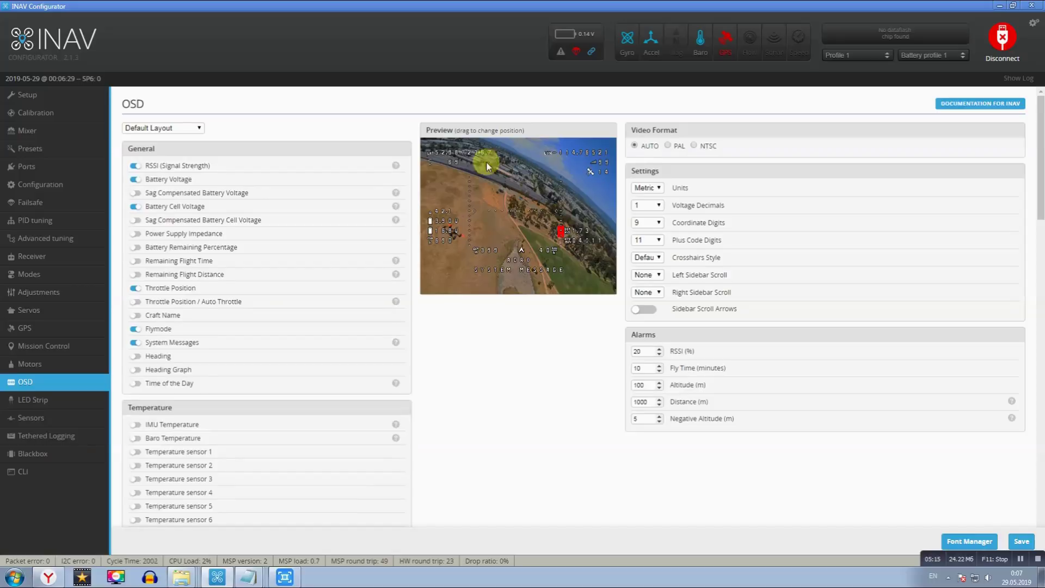
drag(447, 161, 547, 250)
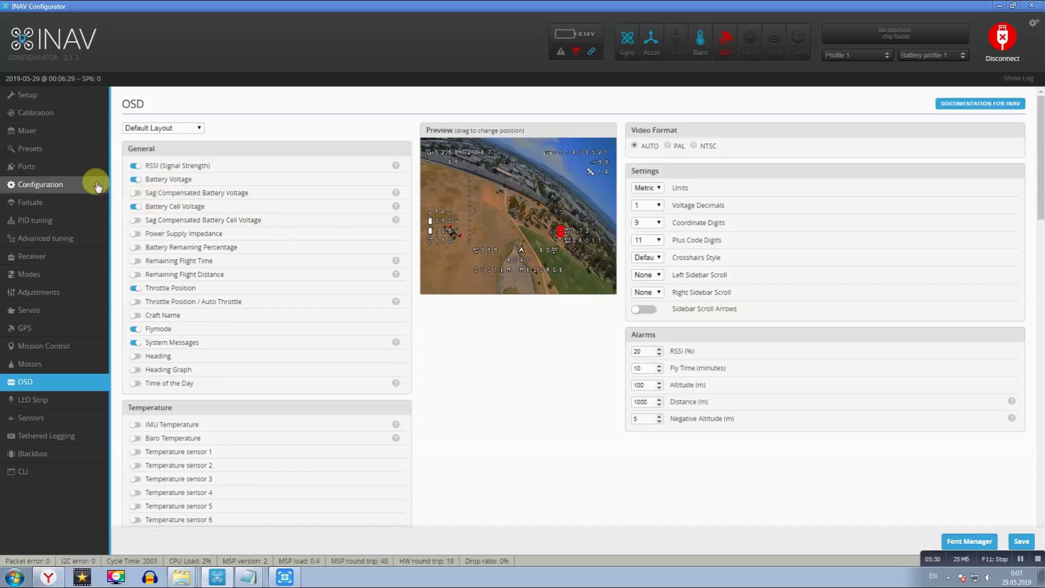
Open the mixer settings
click(61, 132)
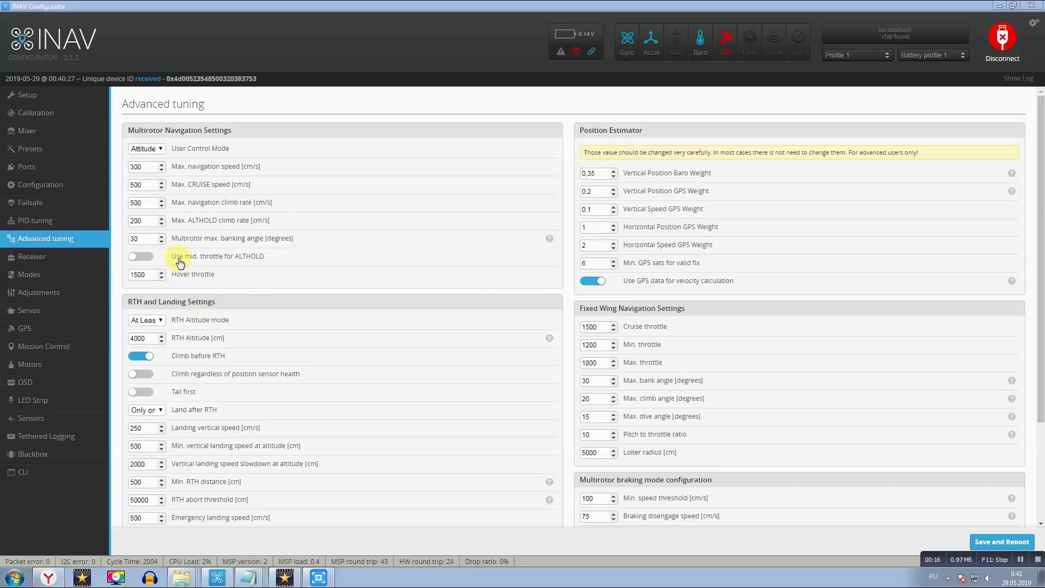
Examine the available options for the RTH altitude mode and for landing after RTH, leaving both selections as they are
click(161, 320)
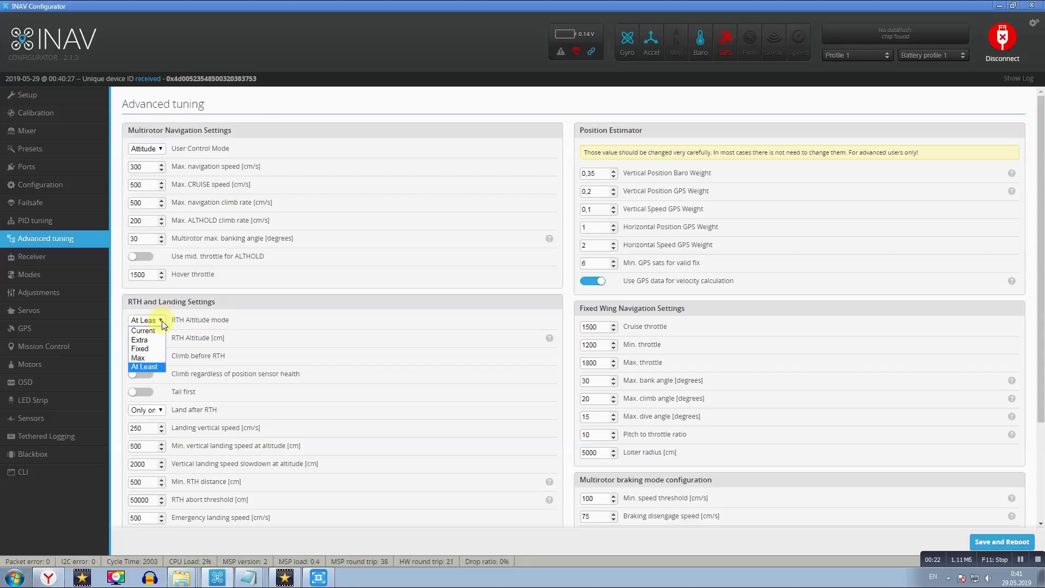
click(162, 321)
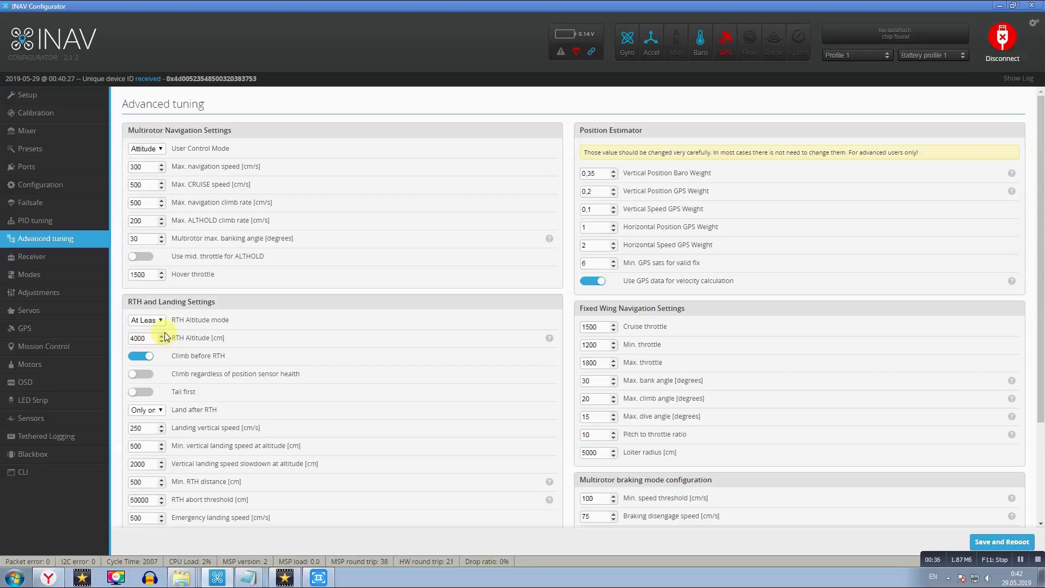
click(162, 411)
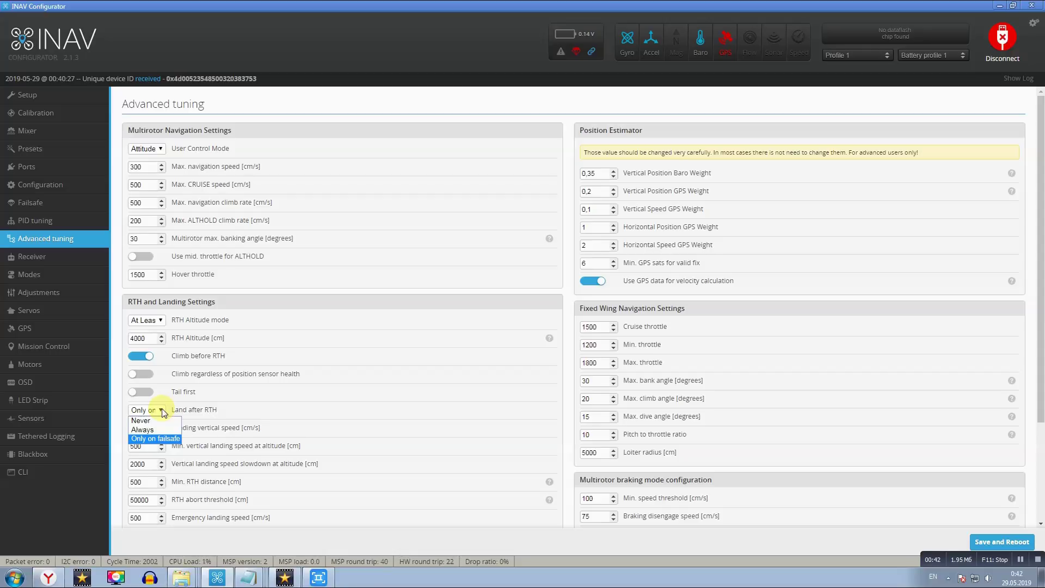
click(162, 411)
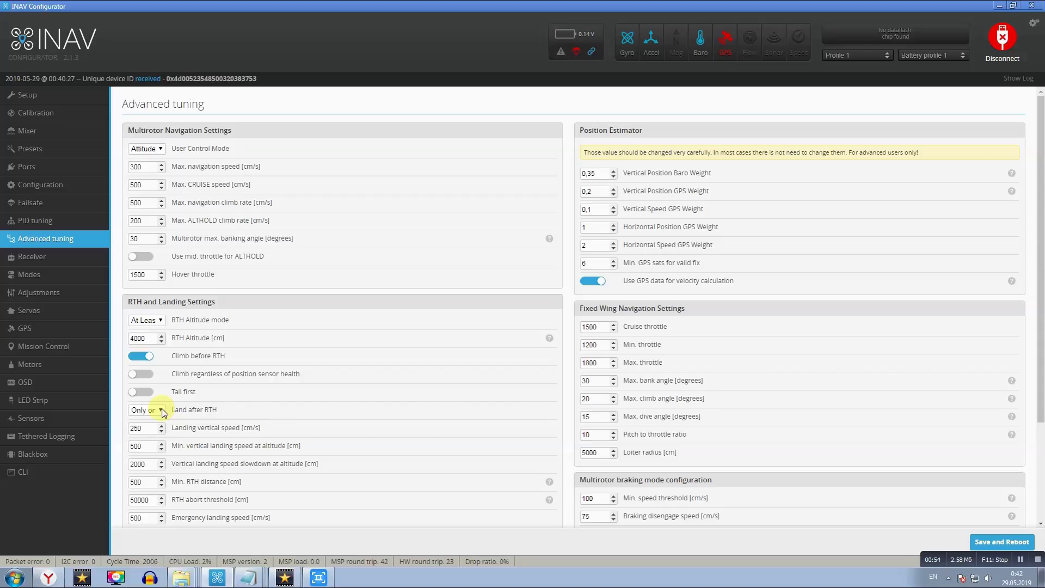
click(162, 412)
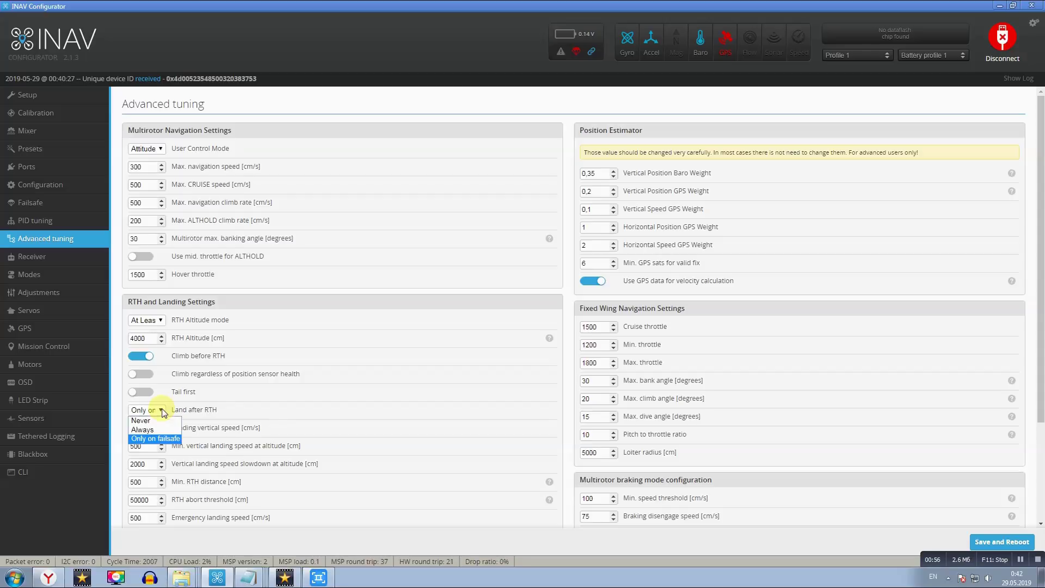
click(162, 412)
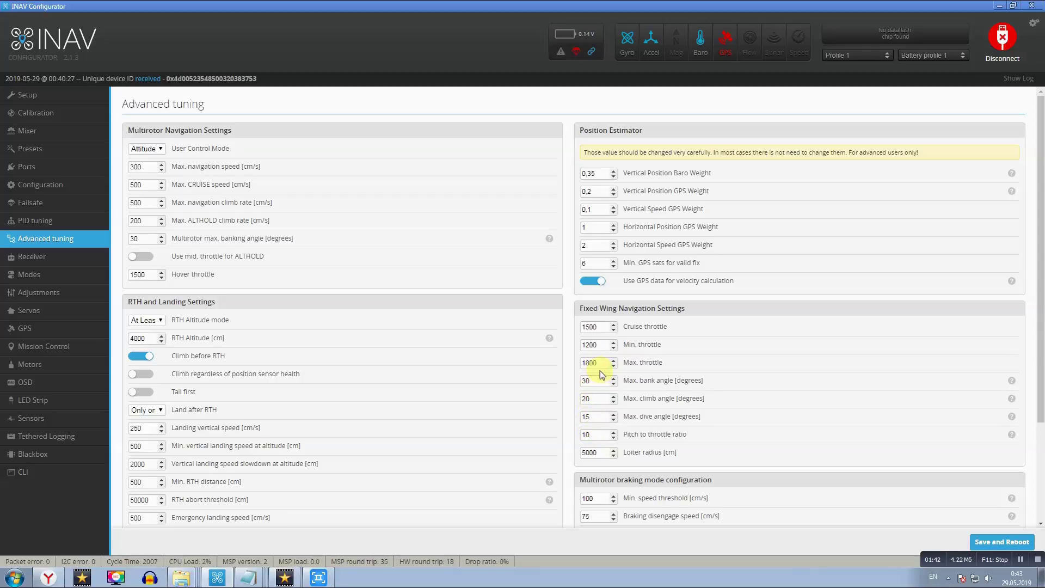
Review the fixed-wing navigation settings, including the maximum bank angle, and the remaining advanced tuning parameters
double_click(586, 381)
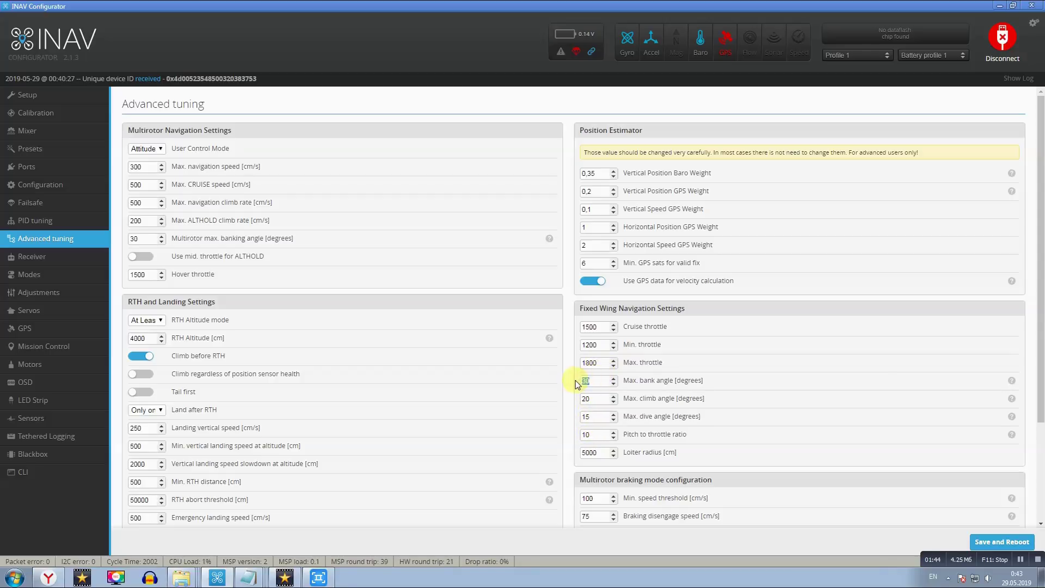
click(570, 357)
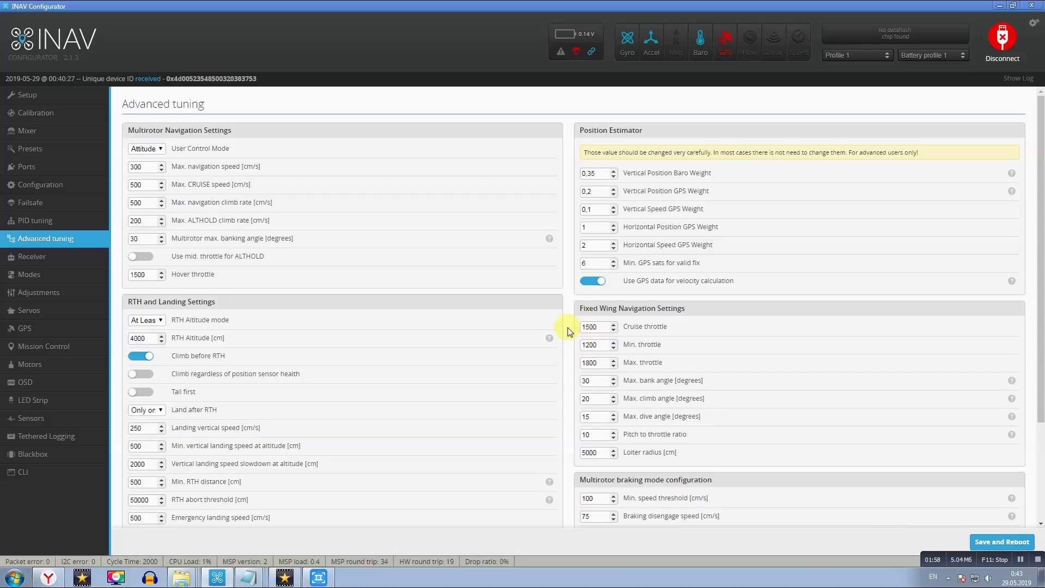
scroll(569, 331, down, 3)
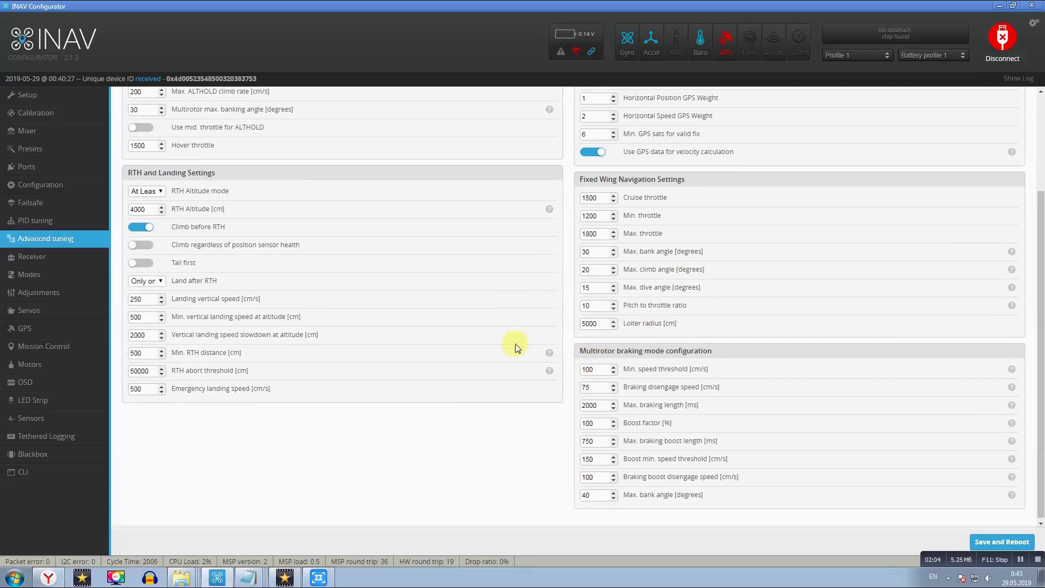
scroll(514, 345, up, 3)
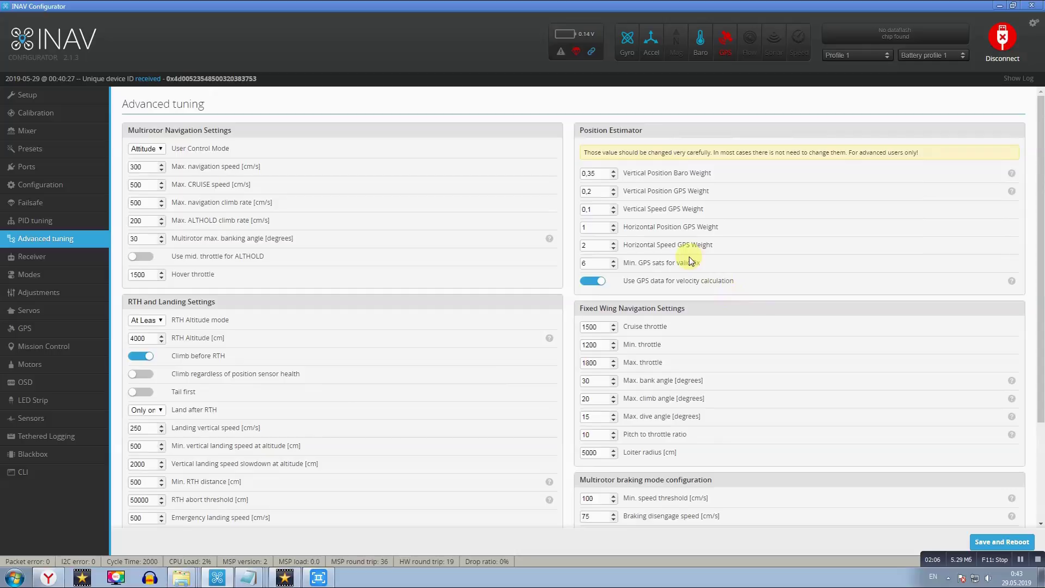